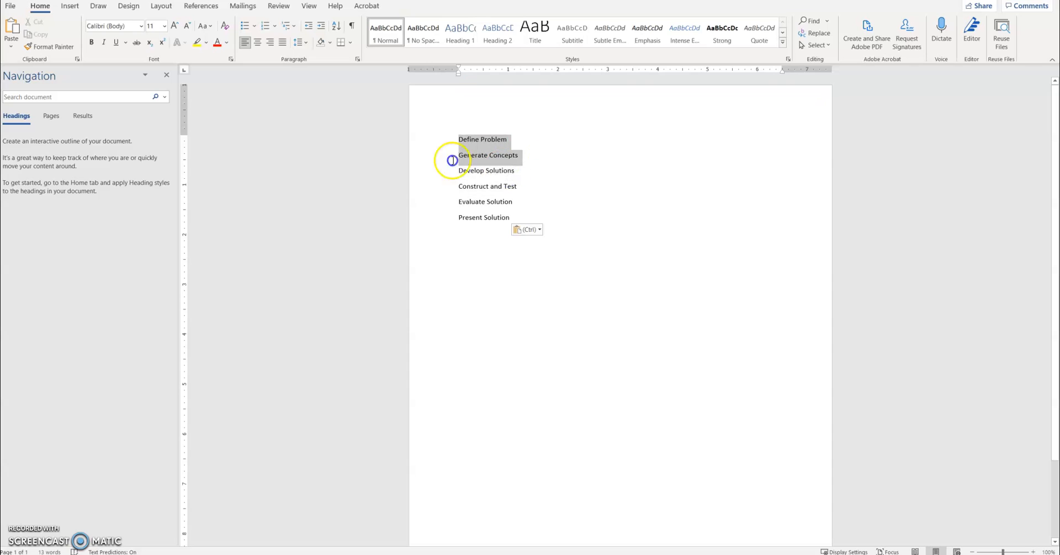
click(653, 244)
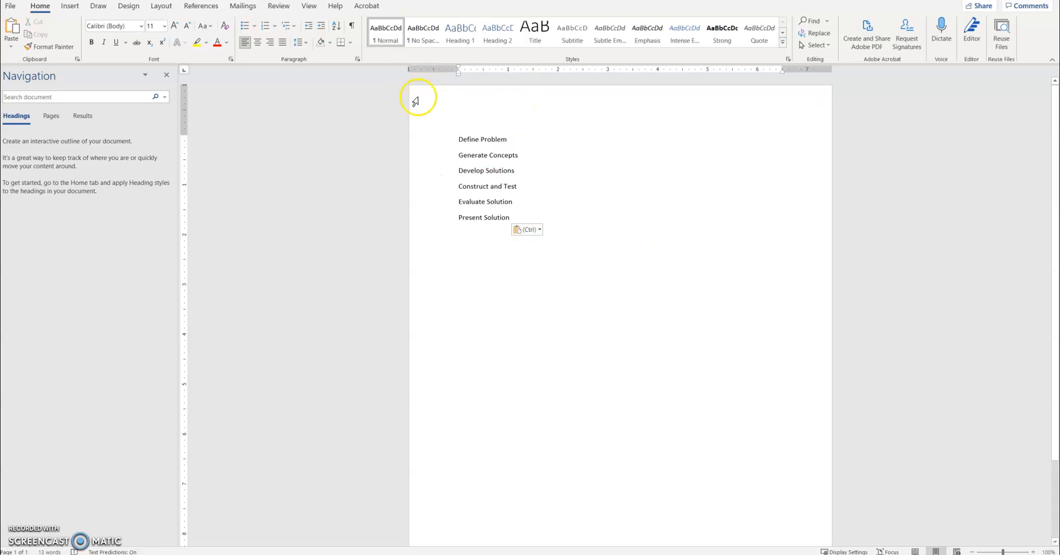
drag(457, 136, 522, 216)
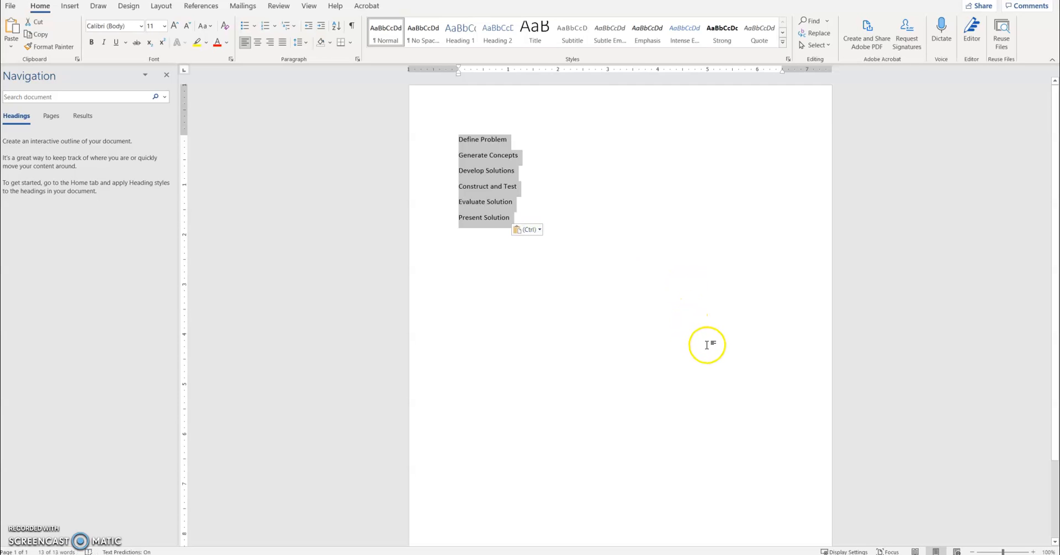
key(Left)
key(Return)
key(Return)
key(Return)
key(Return)
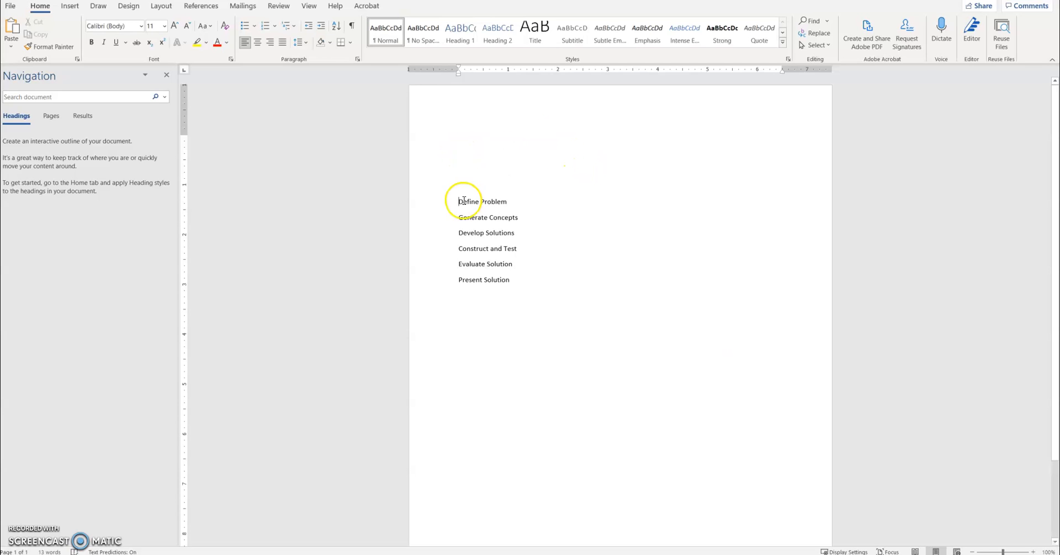
click(447, 104)
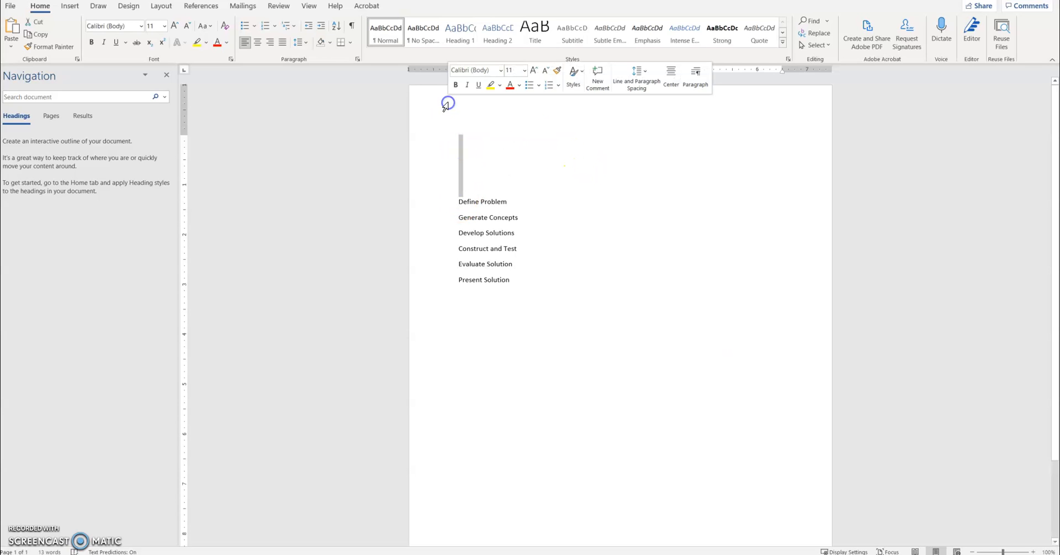
key(Delete)
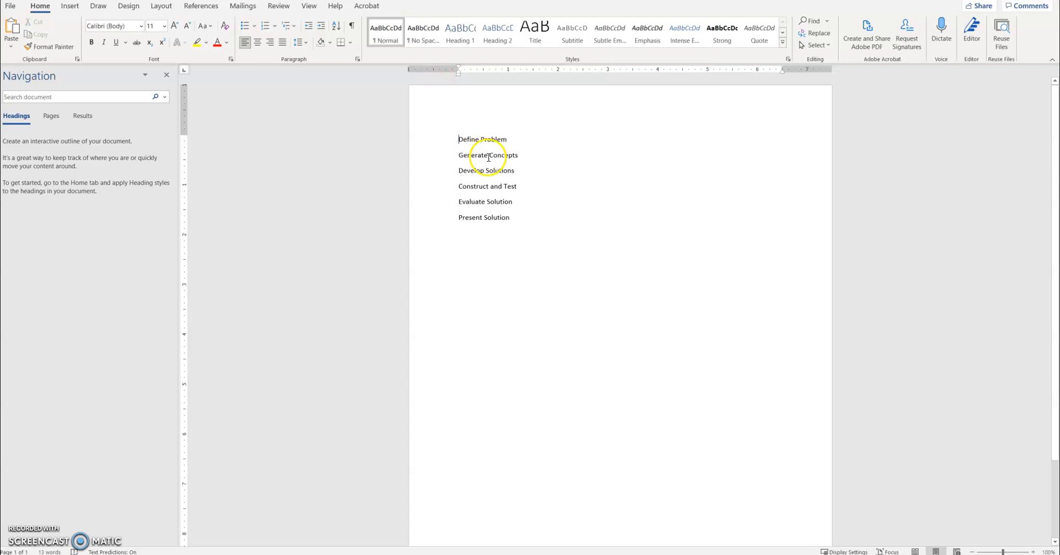
- Insert two page breaks before Define Problem so the list starts on the third page
click(70, 7)
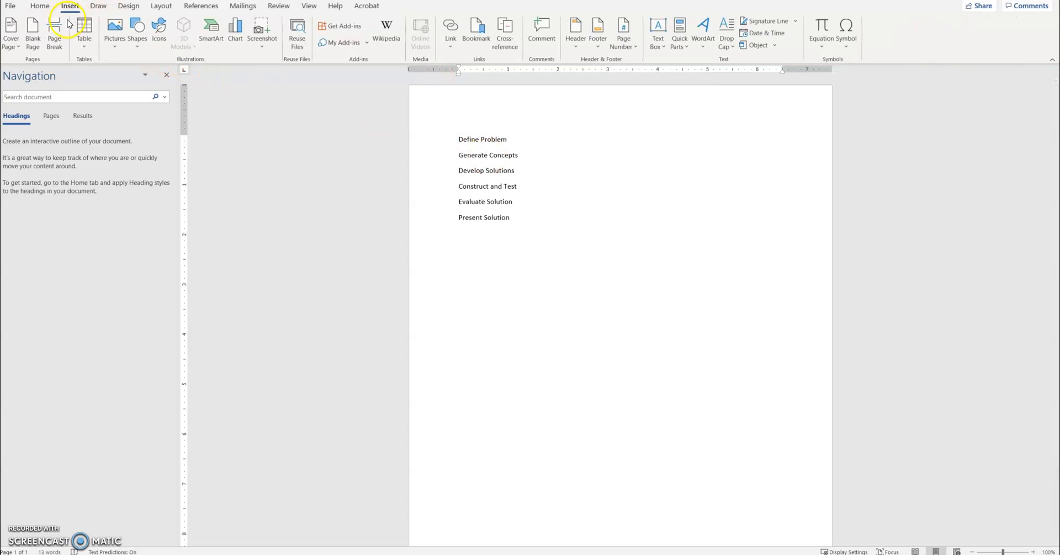
click(54, 34)
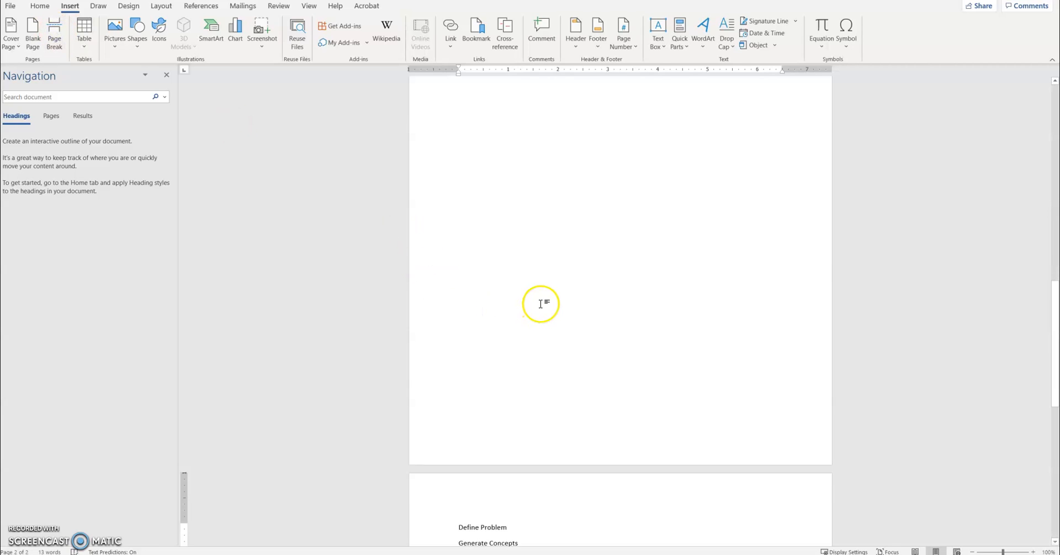
scroll(633, 314, up, 11)
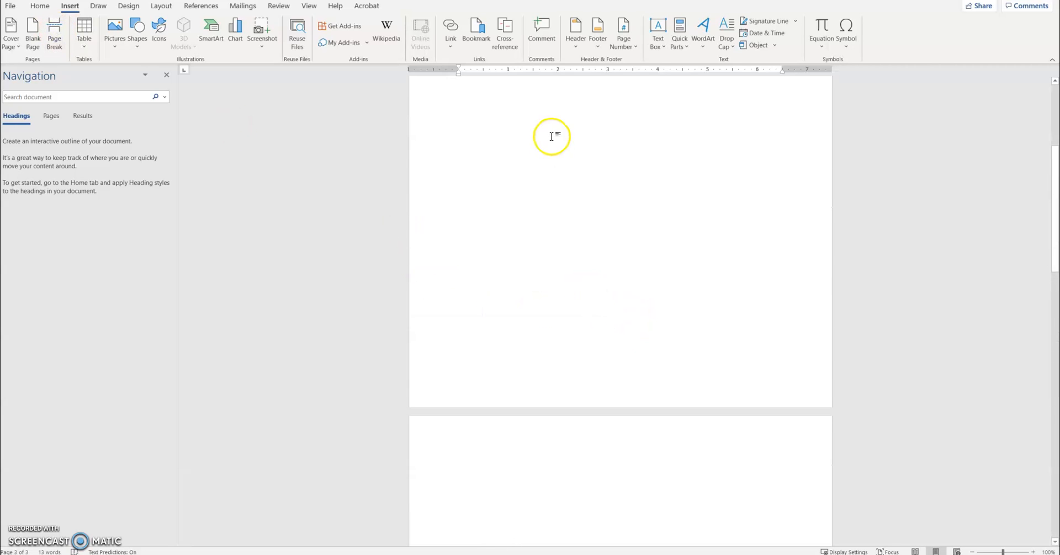
scroll(580, 210, down, 5)
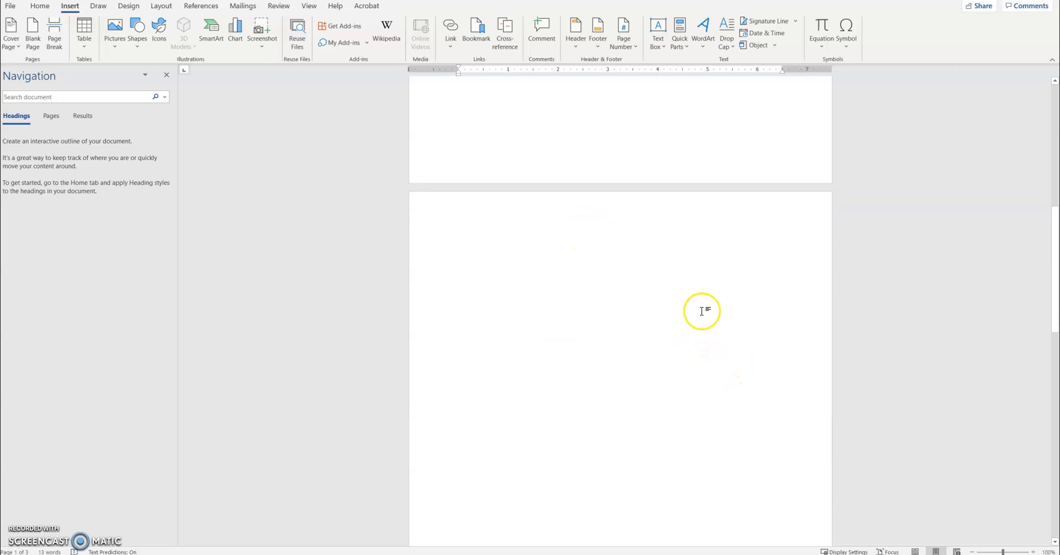
scroll(668, 310, down, 1)
scroll(667, 301, down, 9)
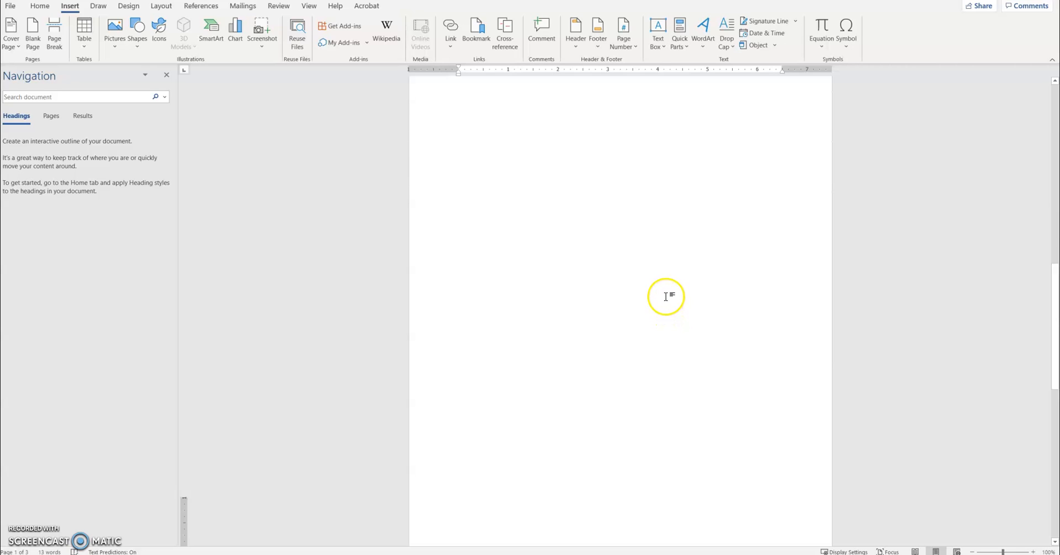
scroll(620, 218, down, 2)
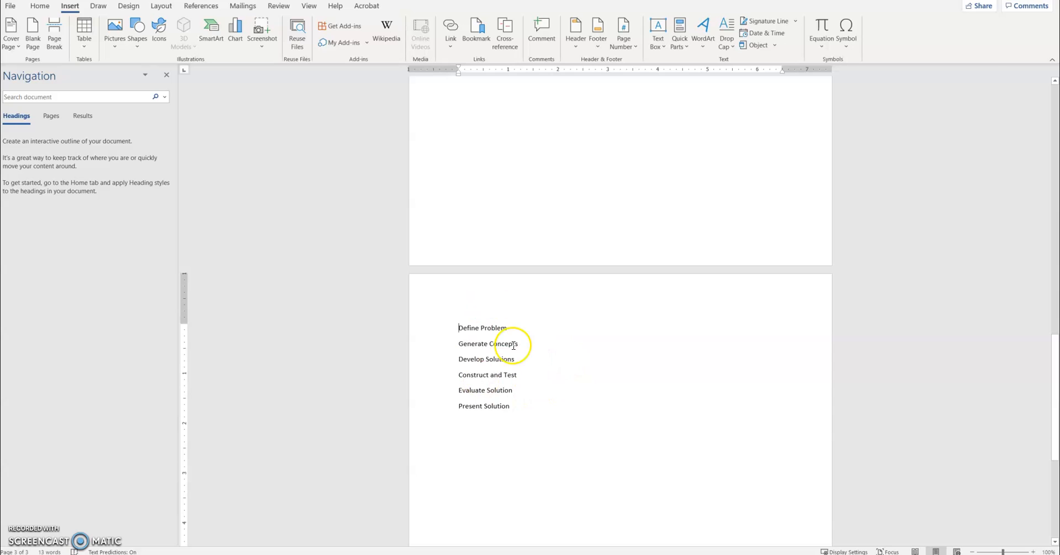
- Apply the Heading 1 style to all six lines from Define Problem to Present Solution
drag(459, 327, 539, 413)
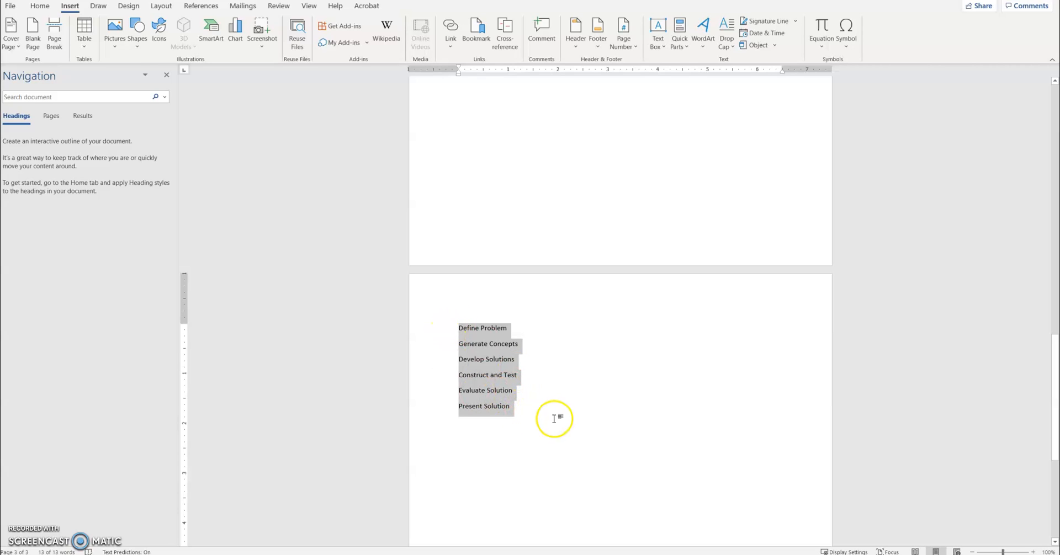
click(40, 6)
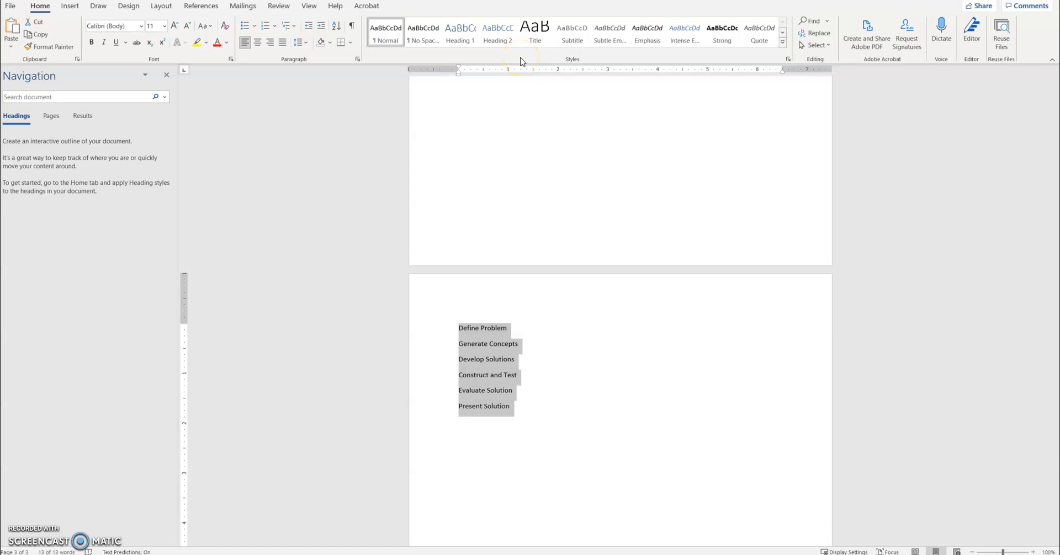
click(455, 43)
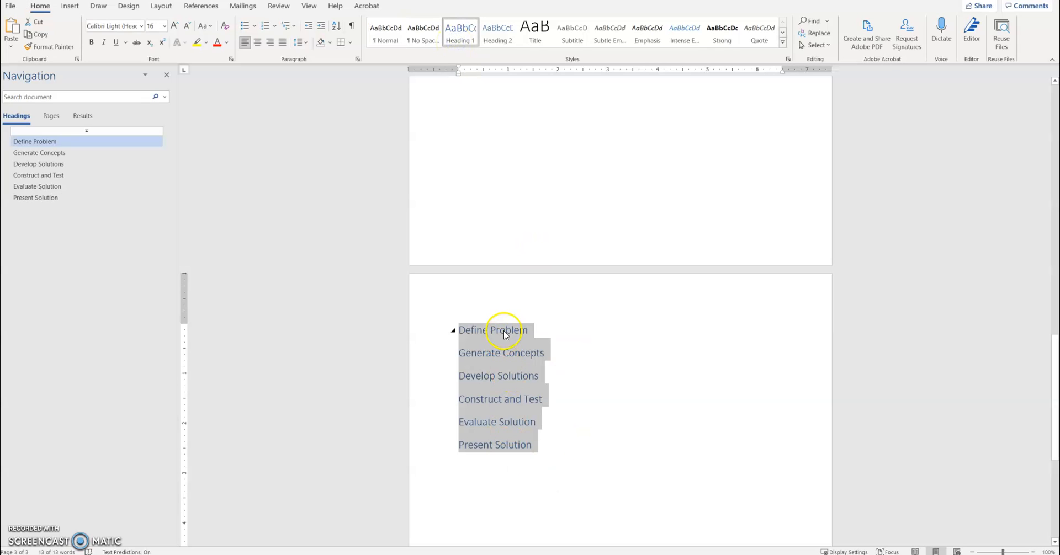
click(564, 439)
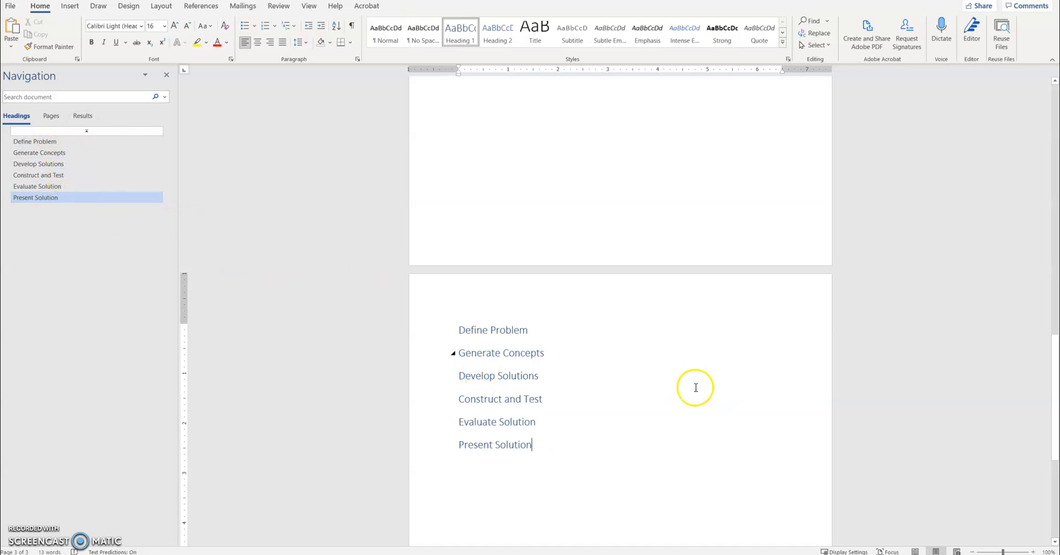
- Jump between the section headings from the heading outline to check that each one leads to its place in the document
click(66, 164)
click(71, 184)
click(66, 164)
click(52, 141)
click(56, 187)
click(58, 197)
click(49, 153)
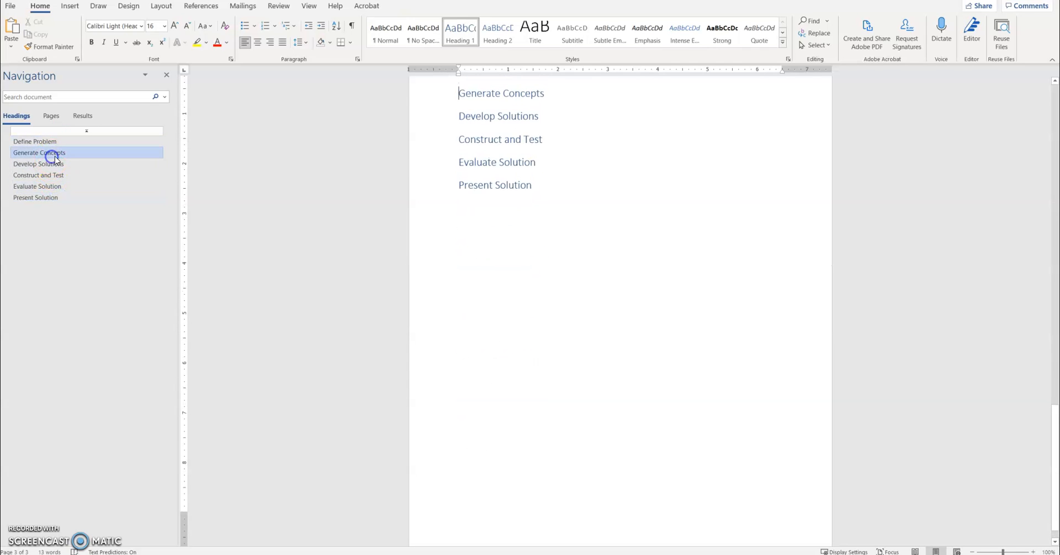
scroll(546, 226, up, 3)
click(632, 274)
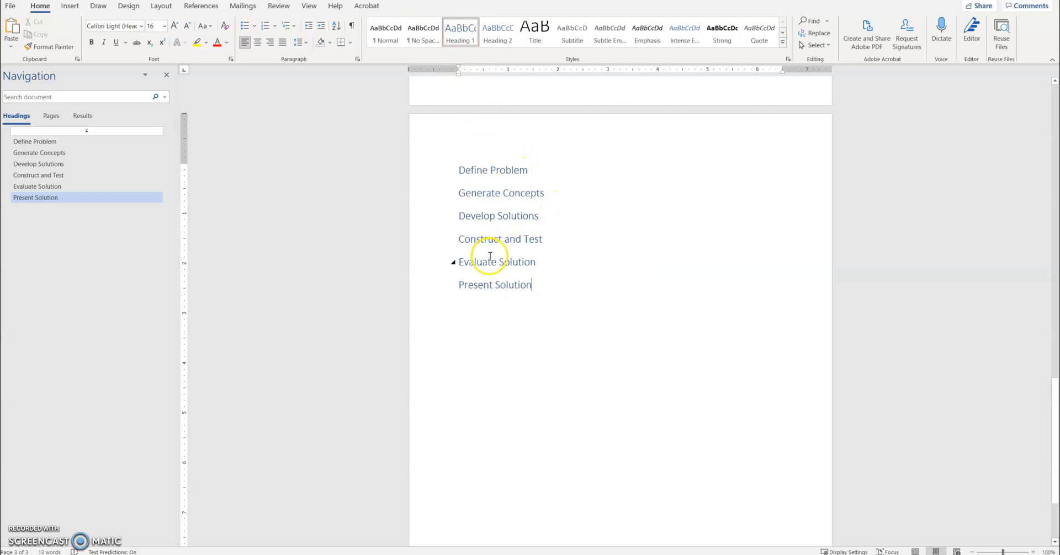
- Add blank lines below the Define Problem heading until Generate Concepts moves onto the following page
click(547, 172)
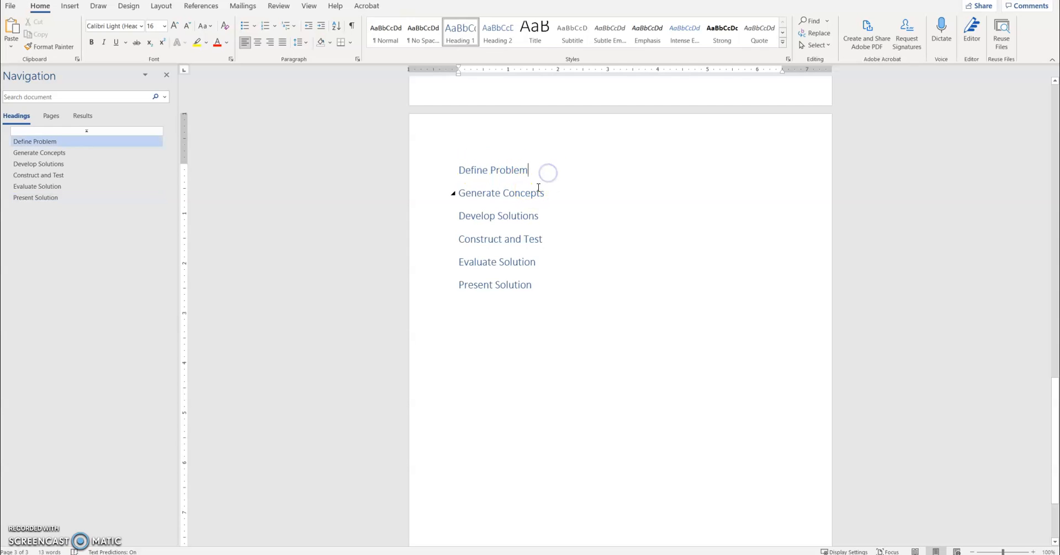
key(Return)
key(Return)
key(Return)
key(Return)
key(Return)
key(Return)
key(Return)
key(Return)
key(Return)
key(Return)
key(Return)
key(Return)
key(Return)
key(Return)
key(Return)
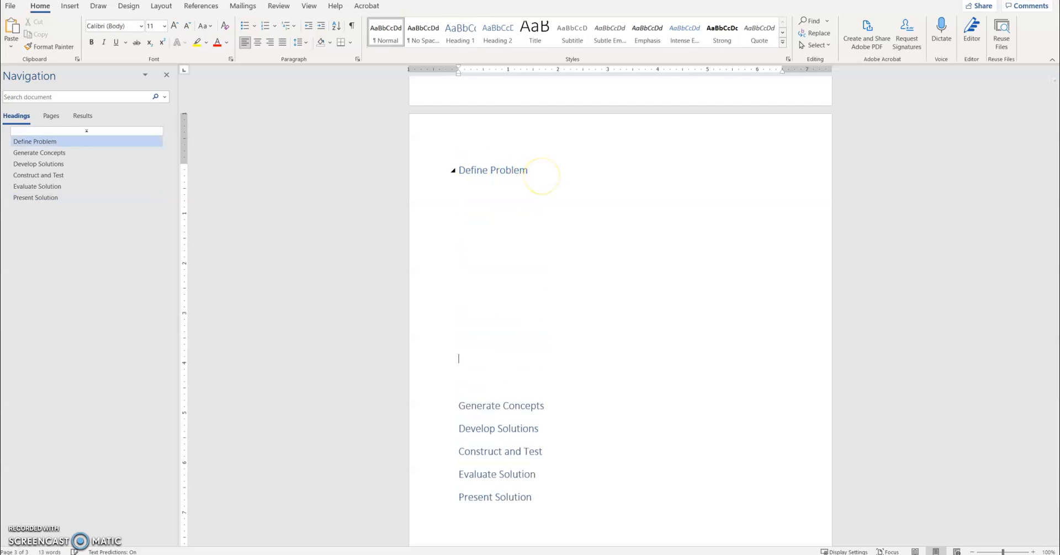
key(Return)
key(Return)
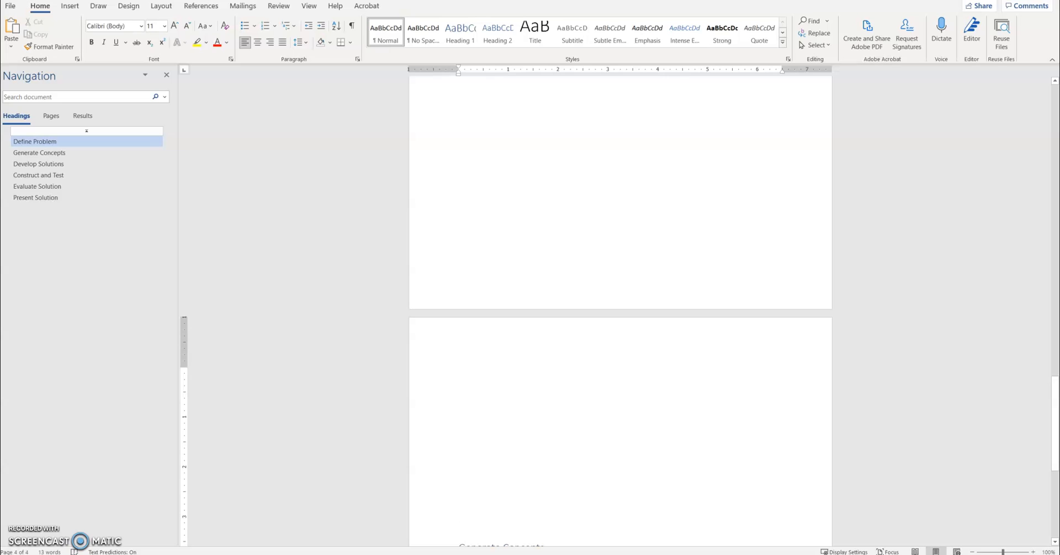
- Modify the Heading 1 style to use the Automatic font colour, bold and a size of 18
scroll(536, 171, up, 10)
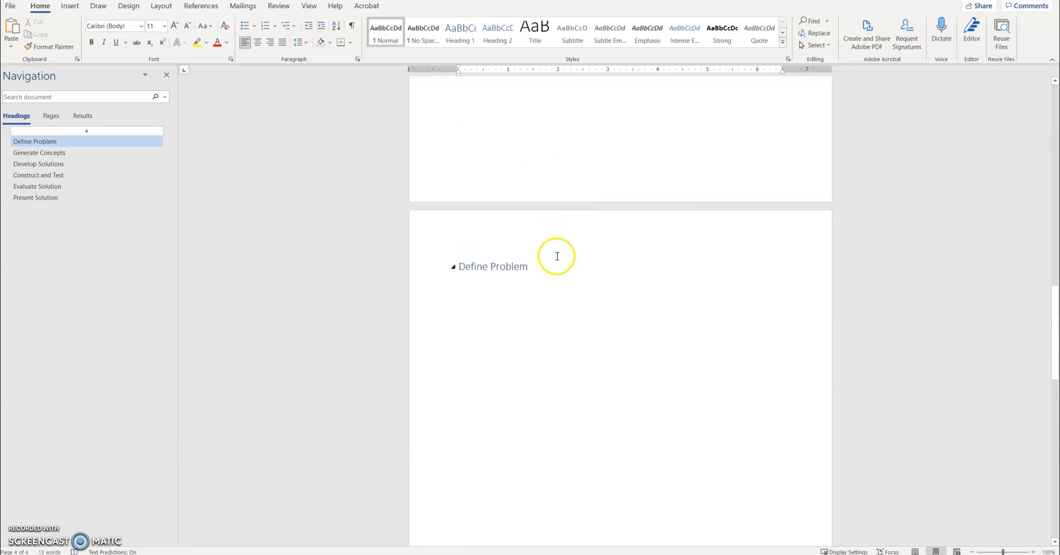
click(528, 267)
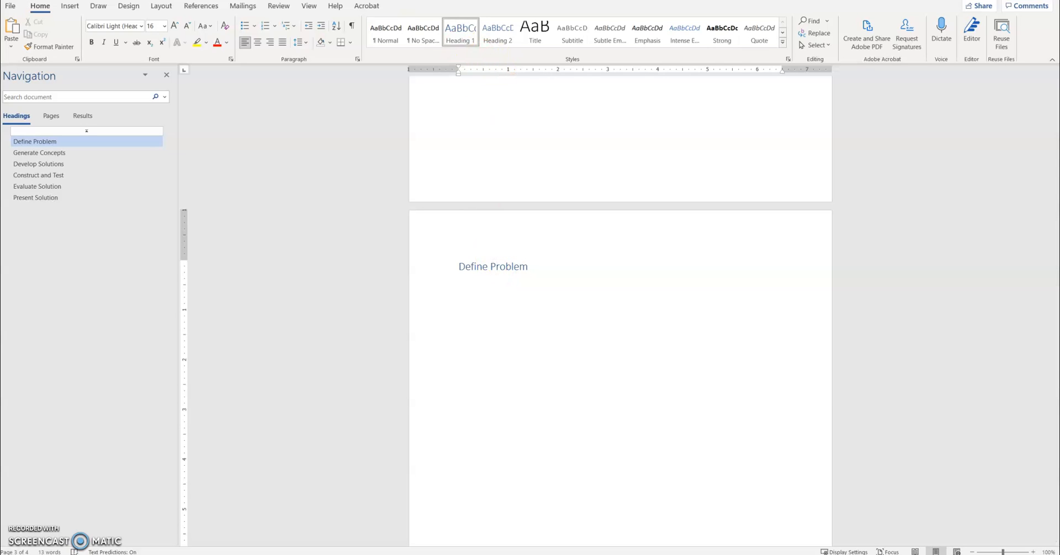
click(458, 41)
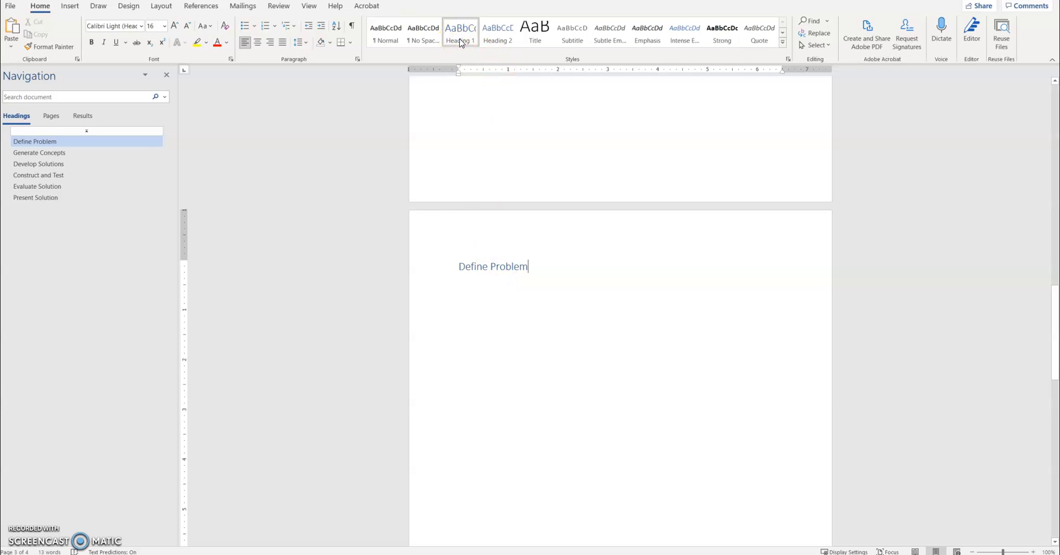
right_click(461, 42)
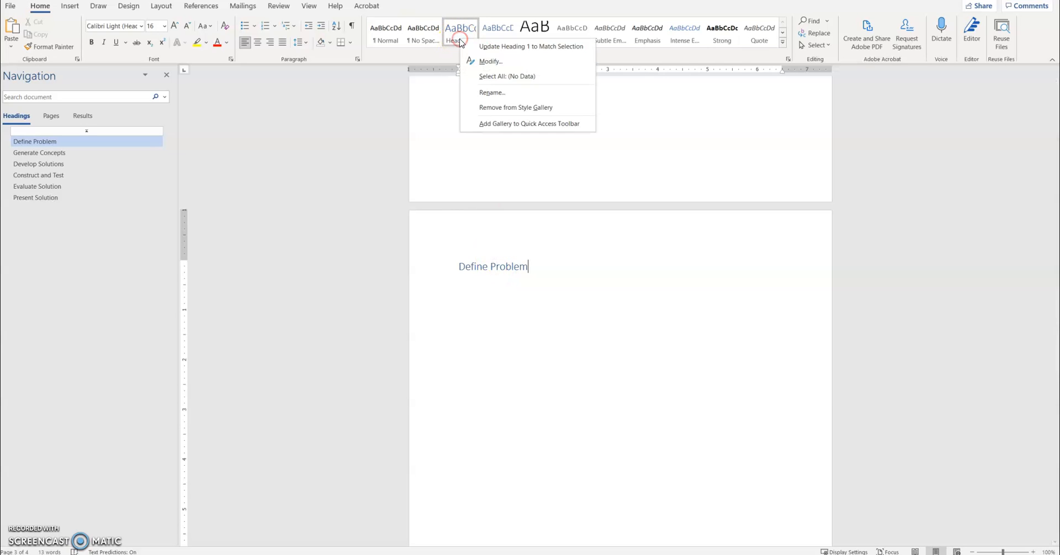
click(504, 62)
click(547, 217)
click(550, 231)
click(493, 218)
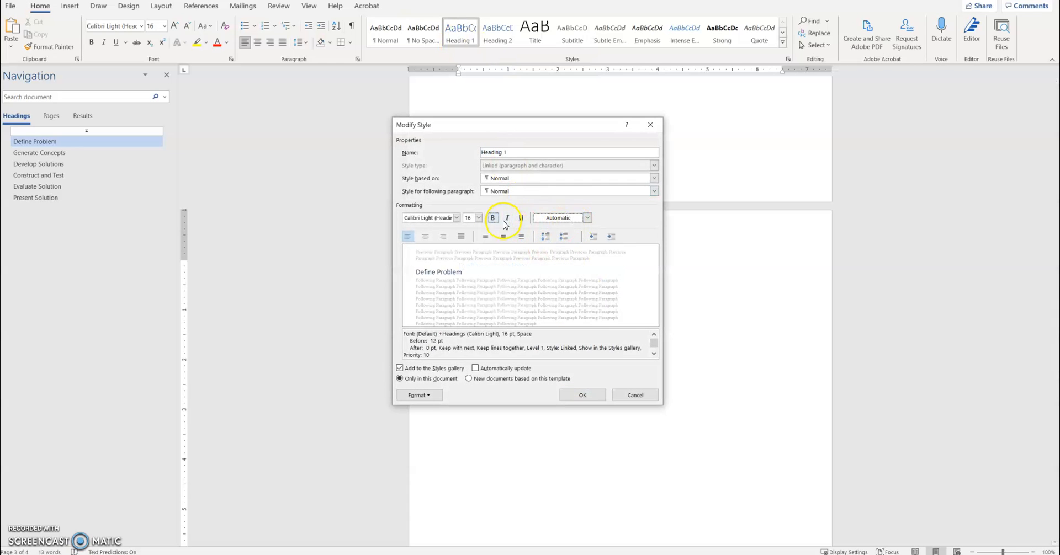
click(478, 218)
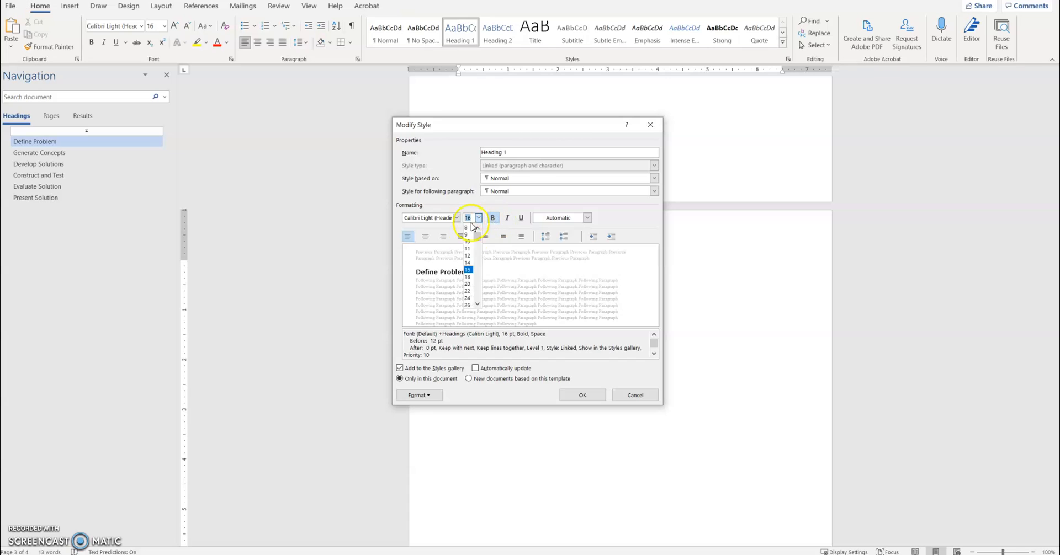
click(467, 277)
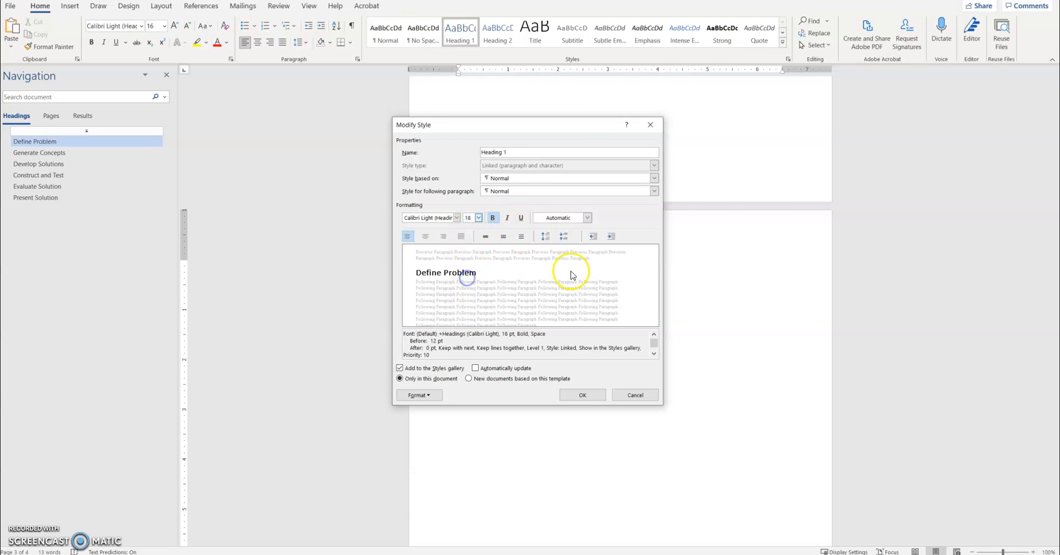
click(583, 396)
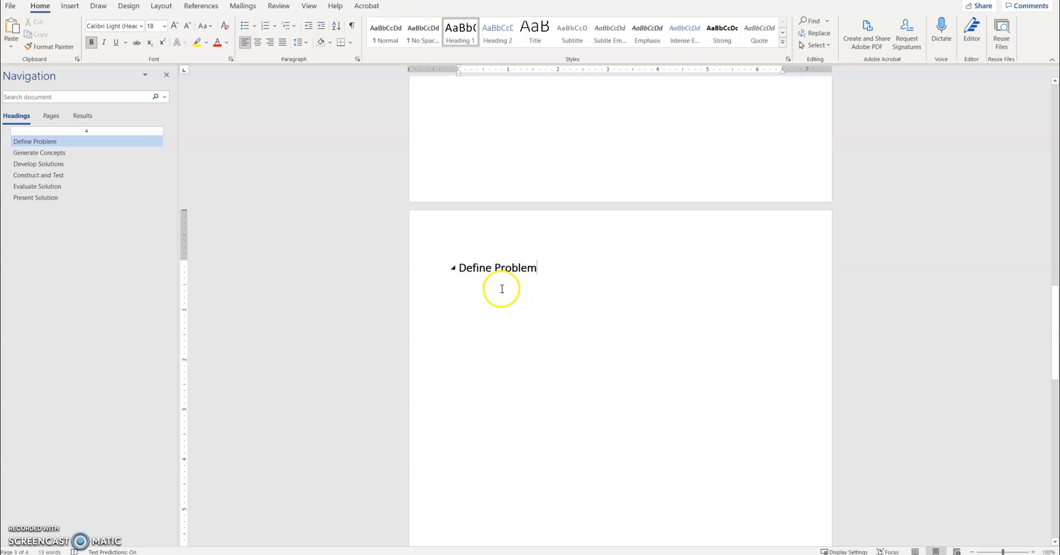
- Insert the built-in Automatic Table 1 table of contents on the blank second page before Define Problem
scroll(519, 256, down, 15)
scroll(516, 260, down, 1)
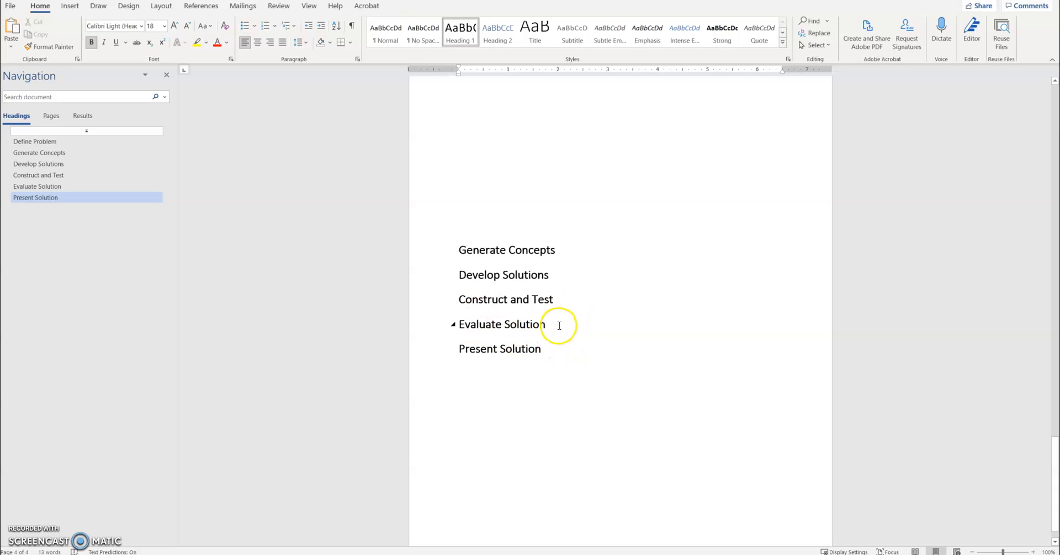
scroll(573, 310, up, 10)
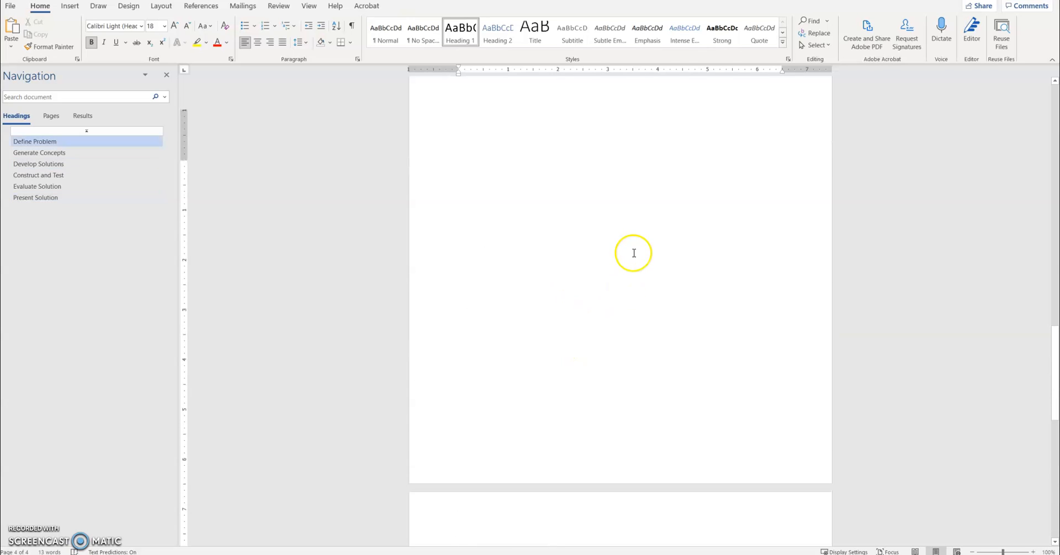
scroll(634, 252, down, 3)
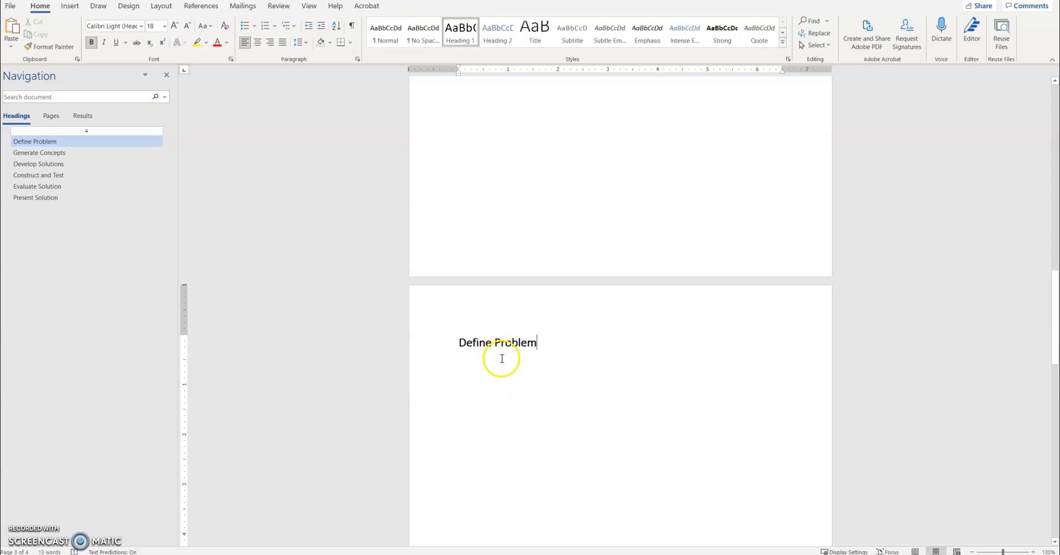
scroll(615, 324, up, 1)
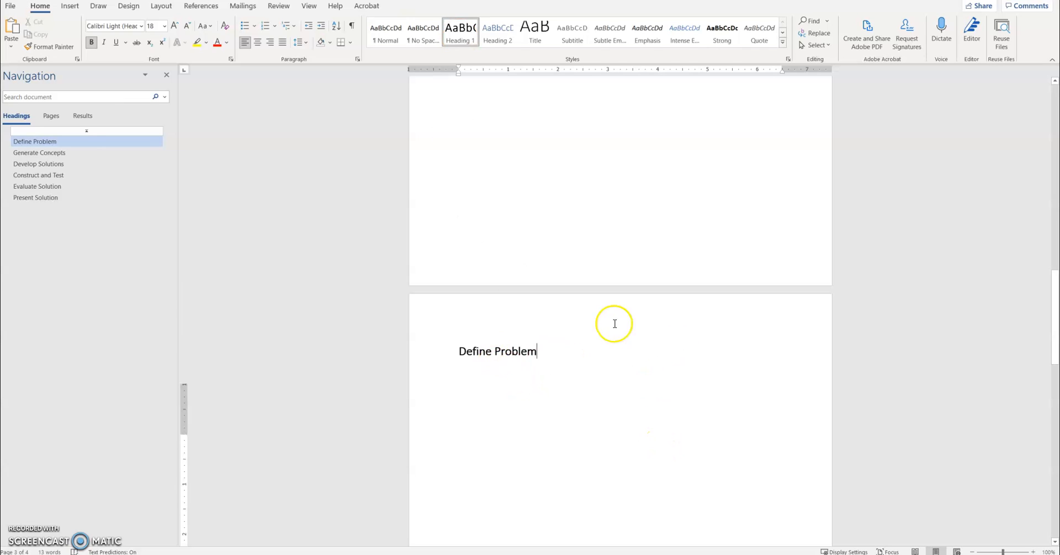
scroll(614, 324, up, 8)
click(487, 278)
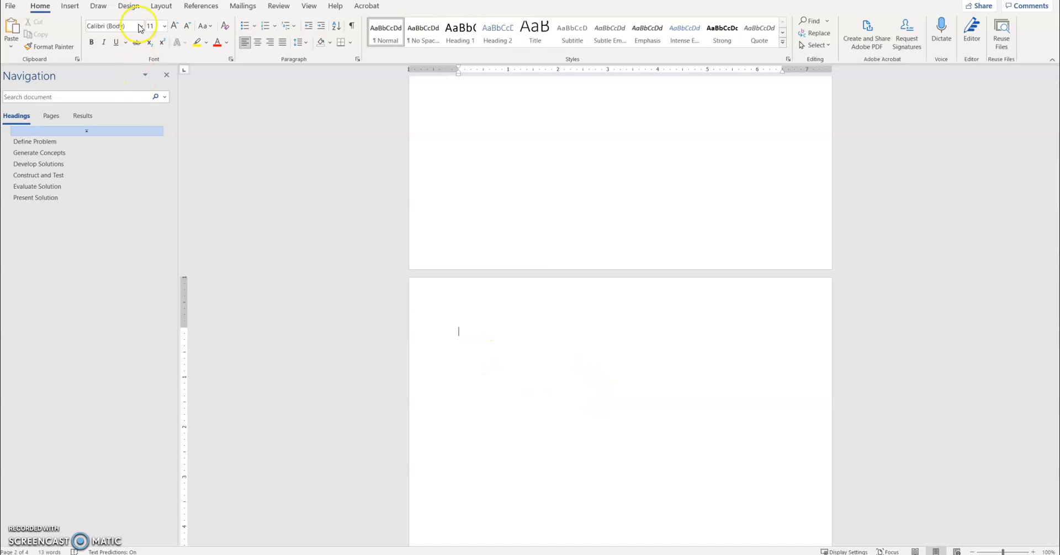
click(197, 7)
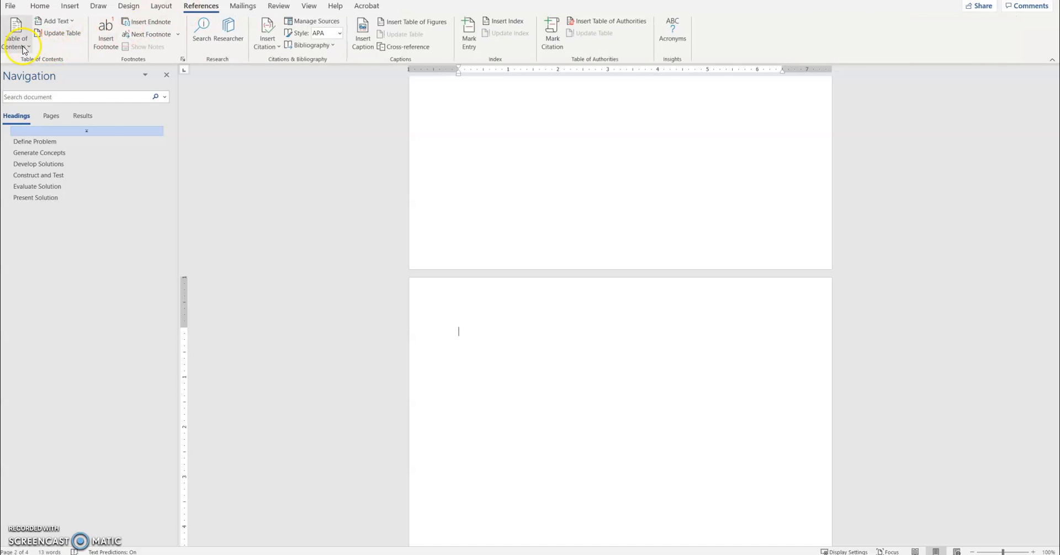
click(23, 48)
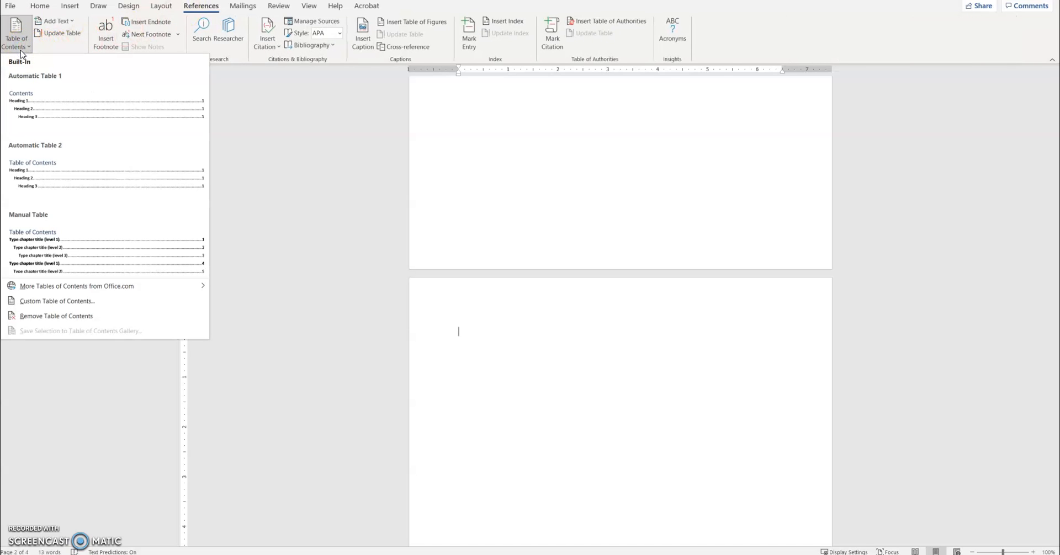
click(25, 102)
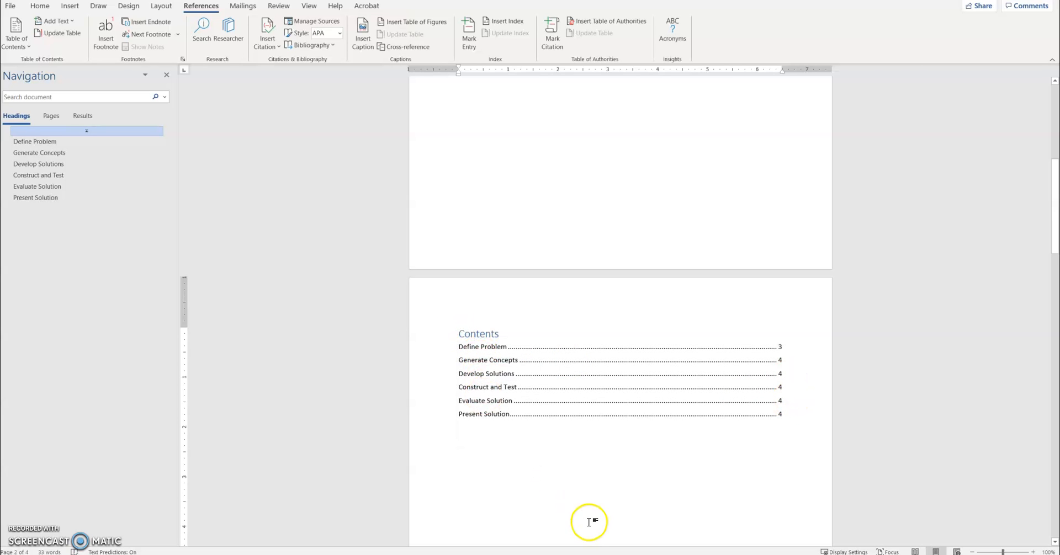
- Add blank lines below the Develop Solutions heading until Construct and Test moves onto the following page
scroll(586, 519, down, 20)
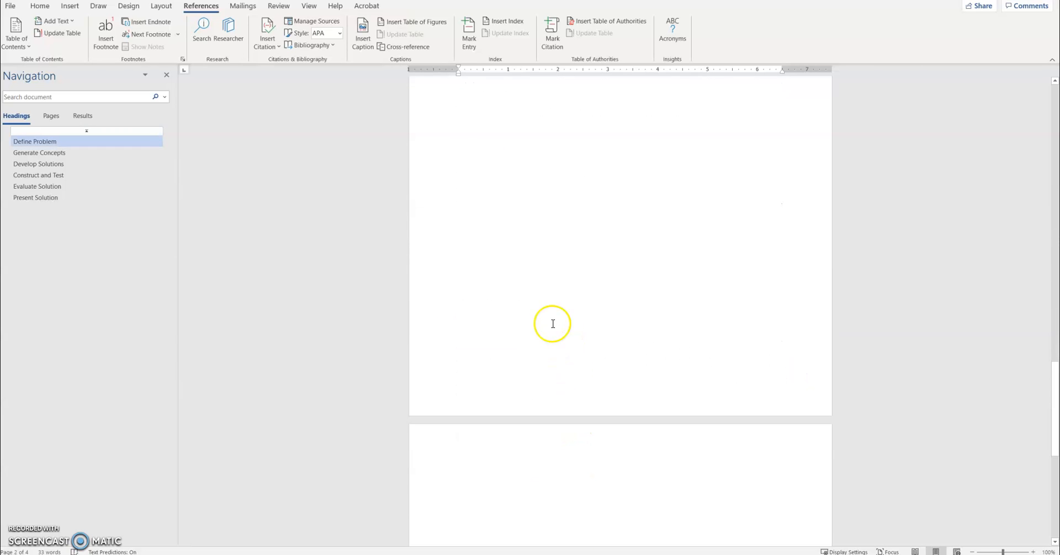
scroll(552, 318, down, 4)
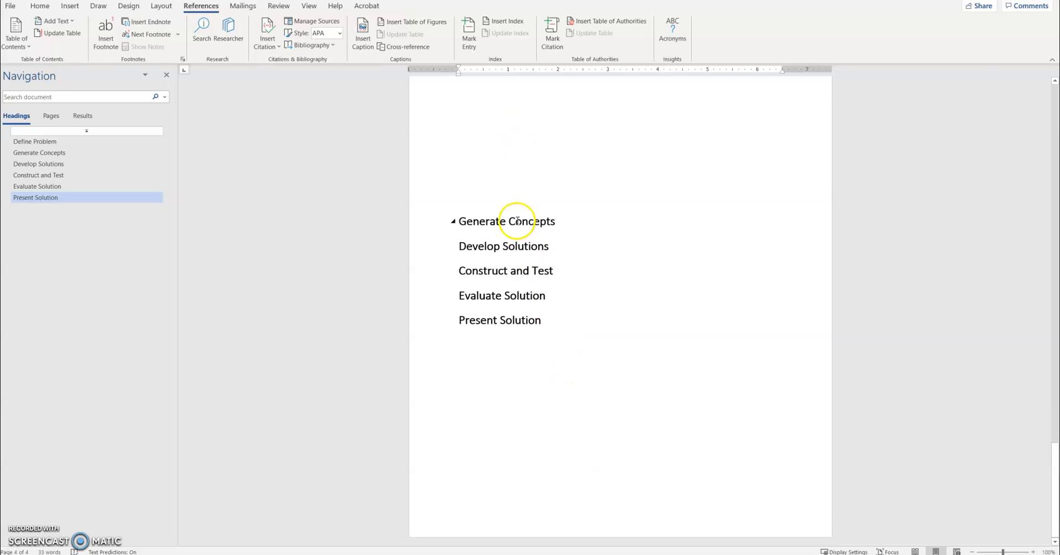
click(587, 253)
key(Return)
key(Return)
key(Return)
key(Return)
key(Return)
key(Return)
key(Return)
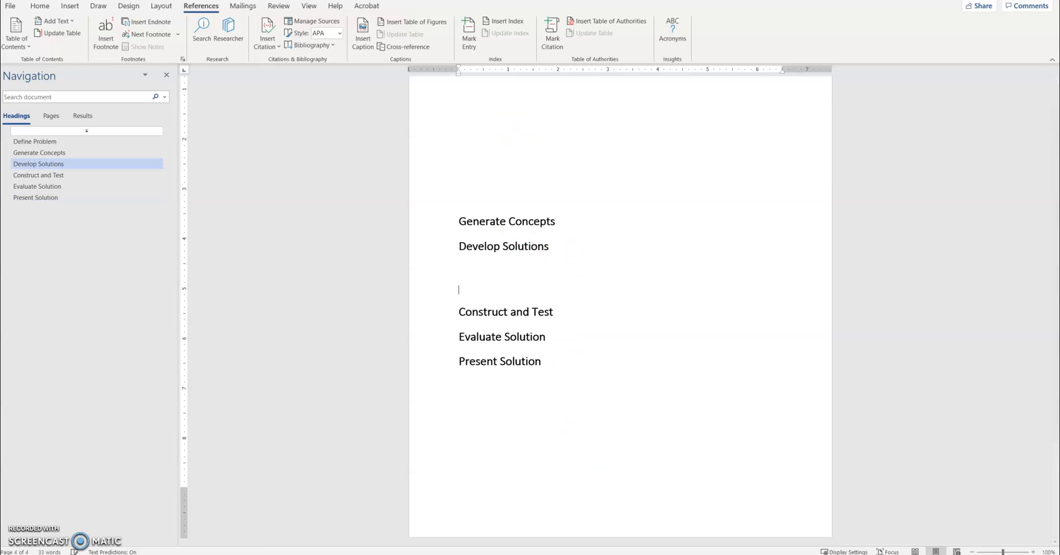
- Update the entire table of contents to match the shifted headings
scroll(623, 238, up, 15)
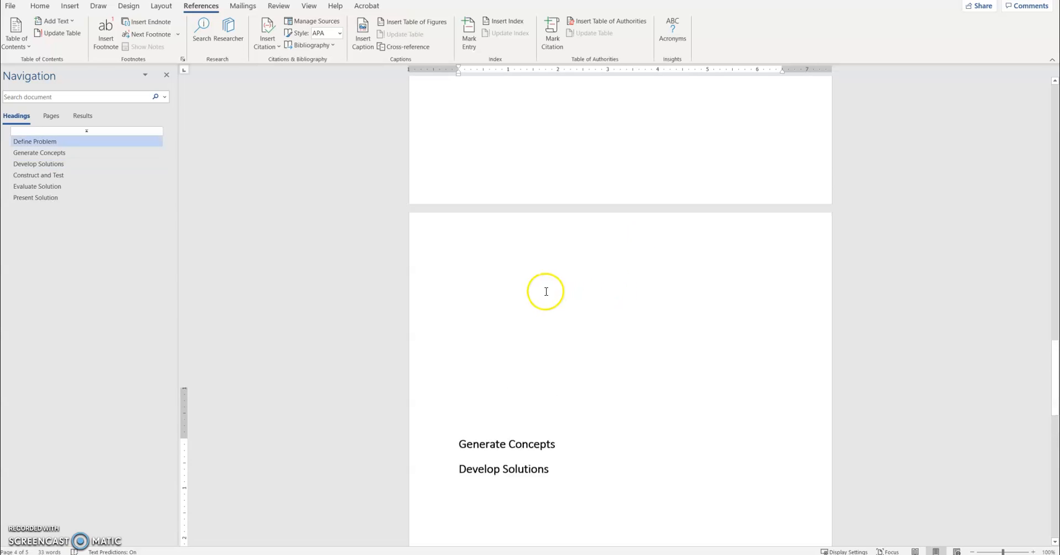
scroll(559, 343, up, 8)
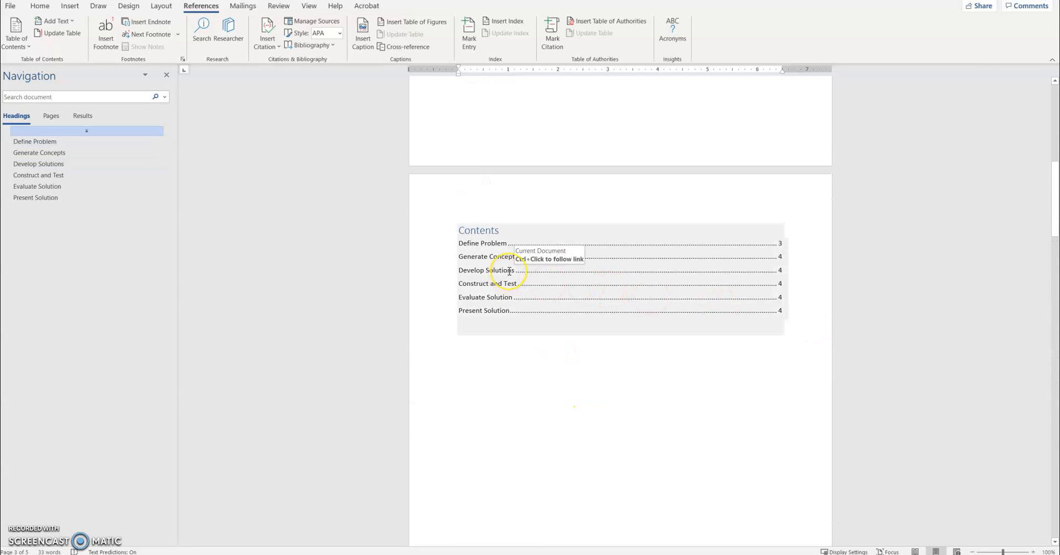
click(509, 271)
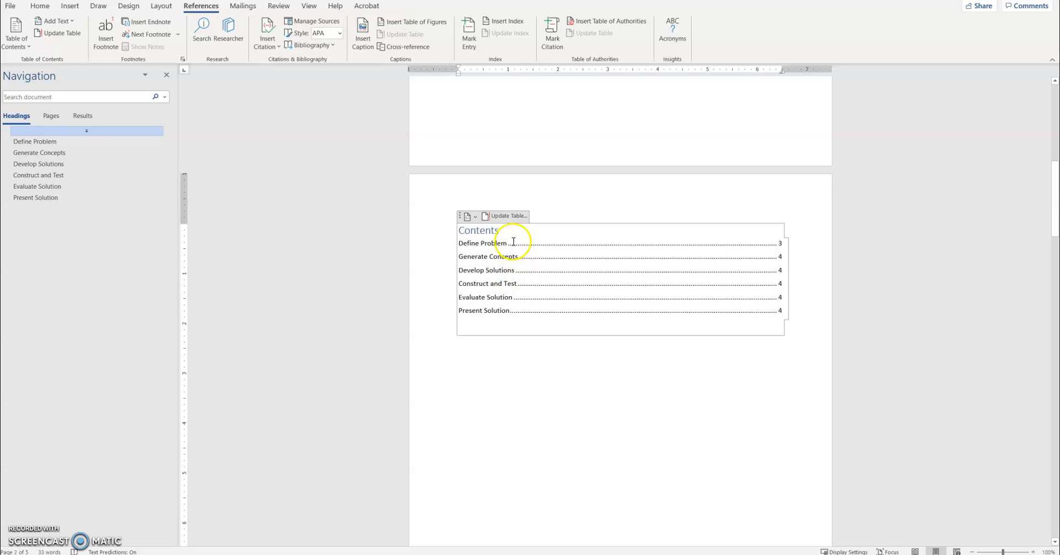
click(508, 216)
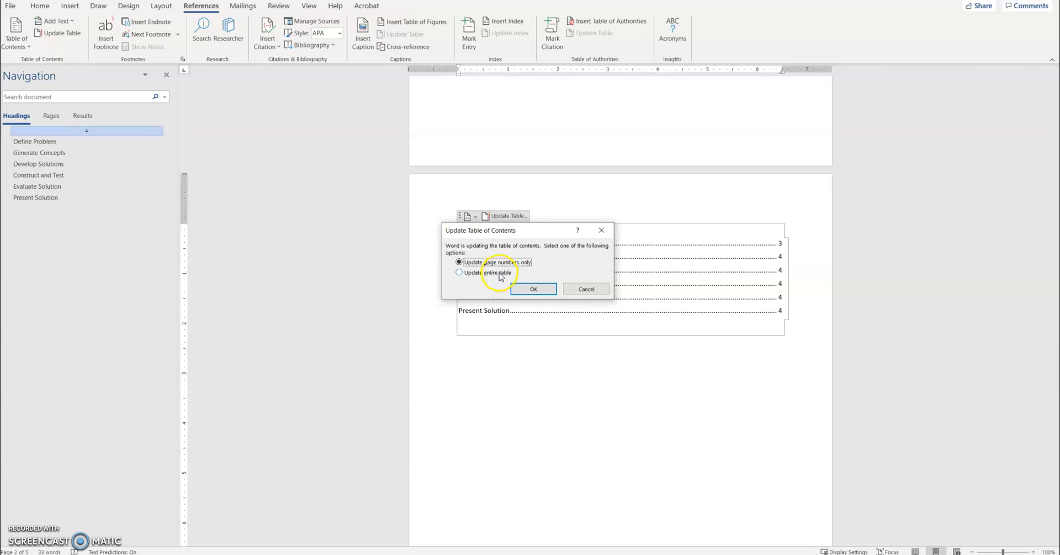
click(499, 274)
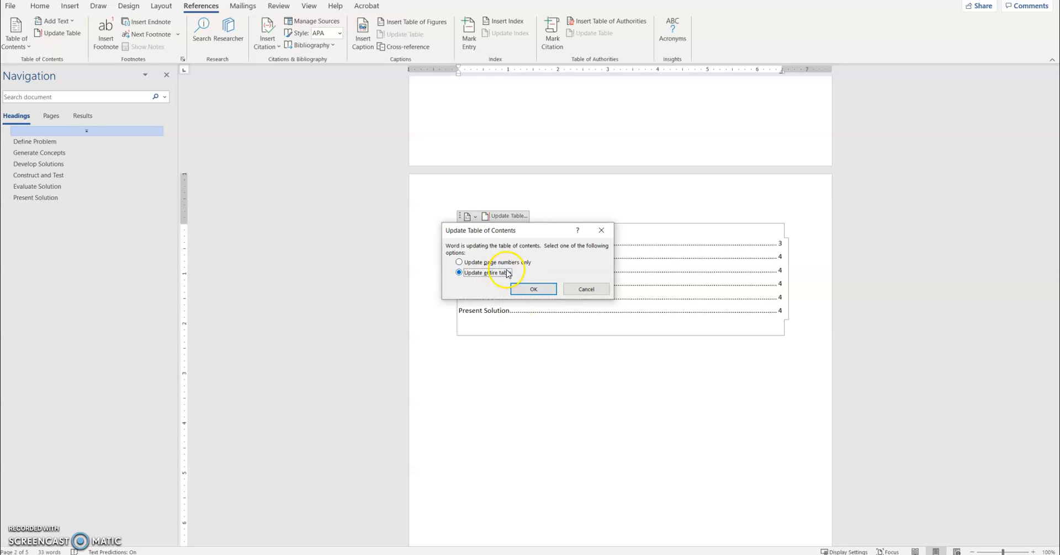
click(534, 296)
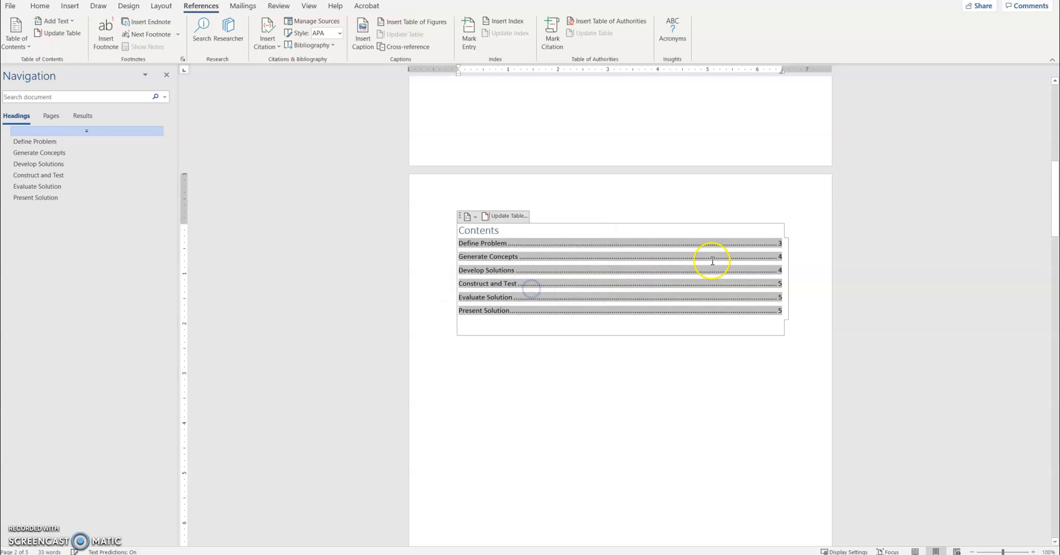
click(795, 388)
click(543, 264)
click(503, 216)
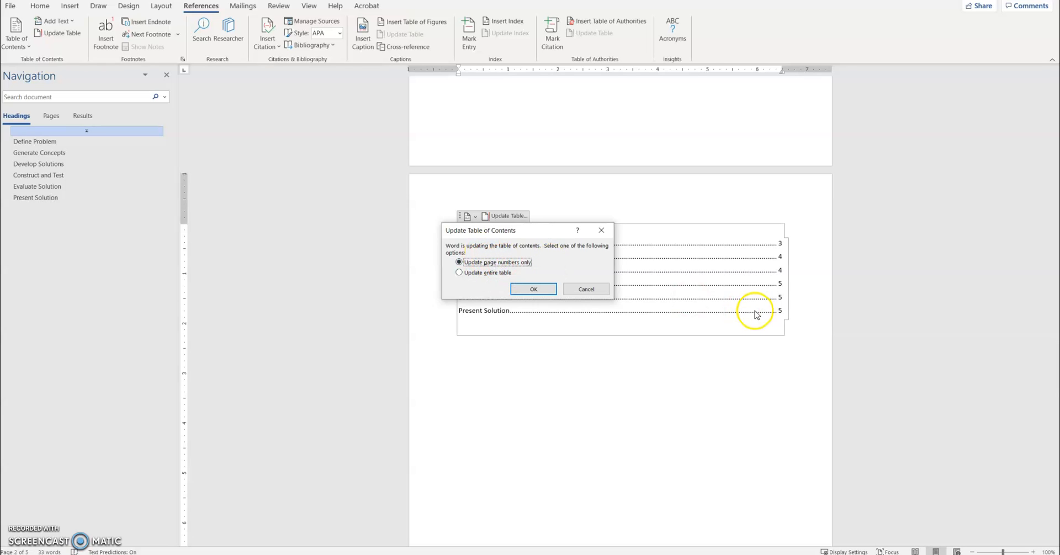
click(479, 272)
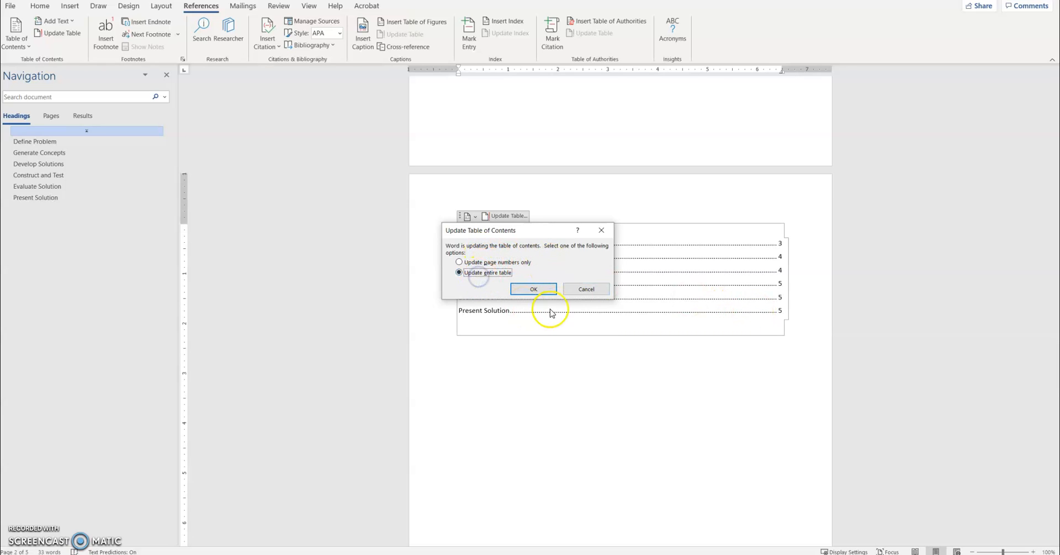
click(586, 290)
click(677, 518)
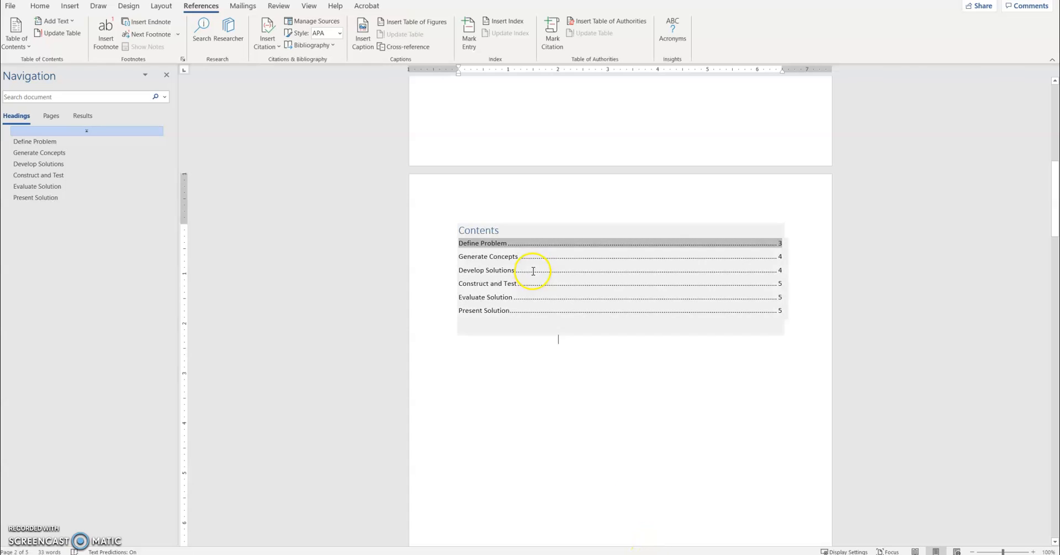
- Look through the document from the first page to Develop Solutions to compare the headings' positions with the table of contents
scroll(665, 247, up, 8)
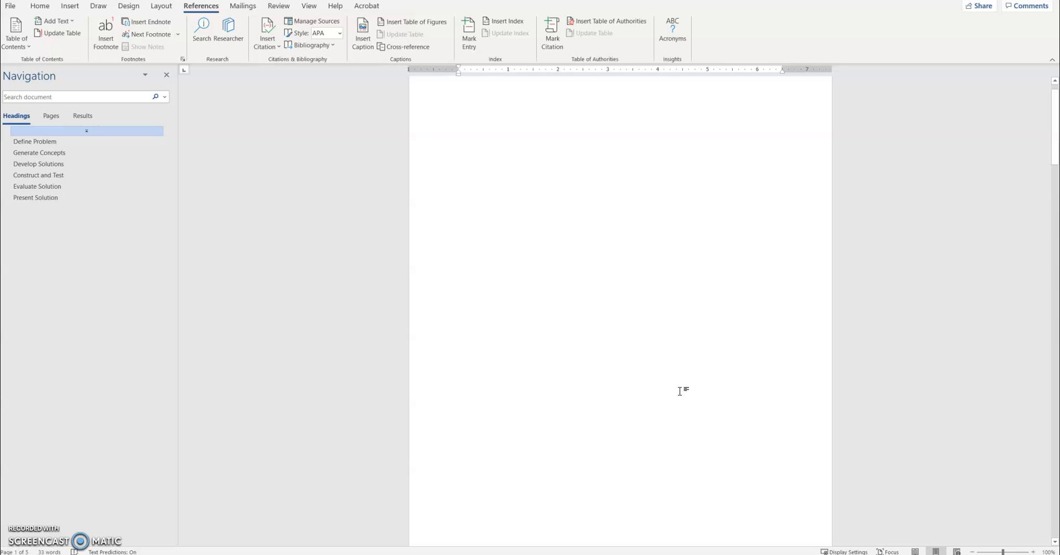
scroll(675, 384, down, 10)
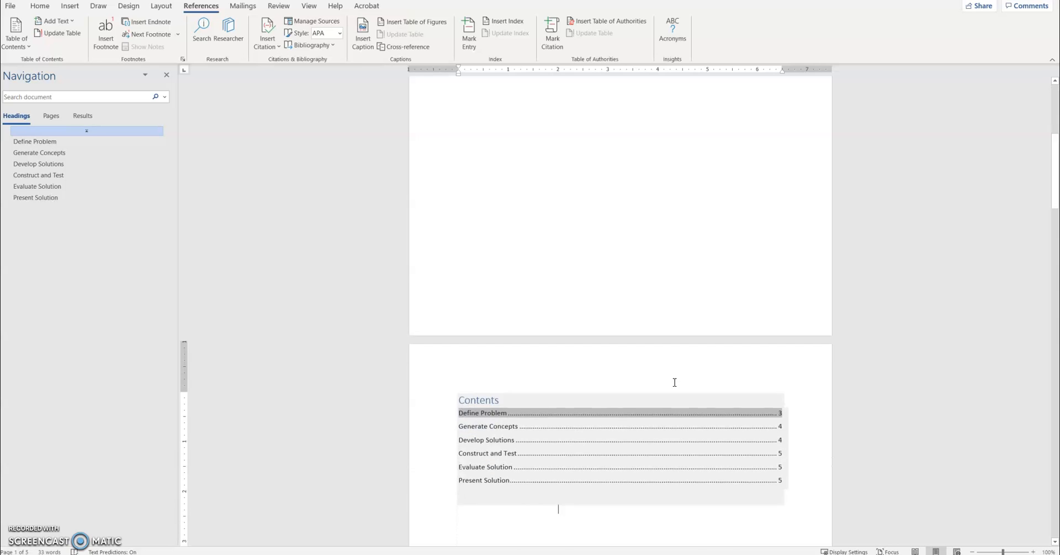
ctrl+click(558, 335)
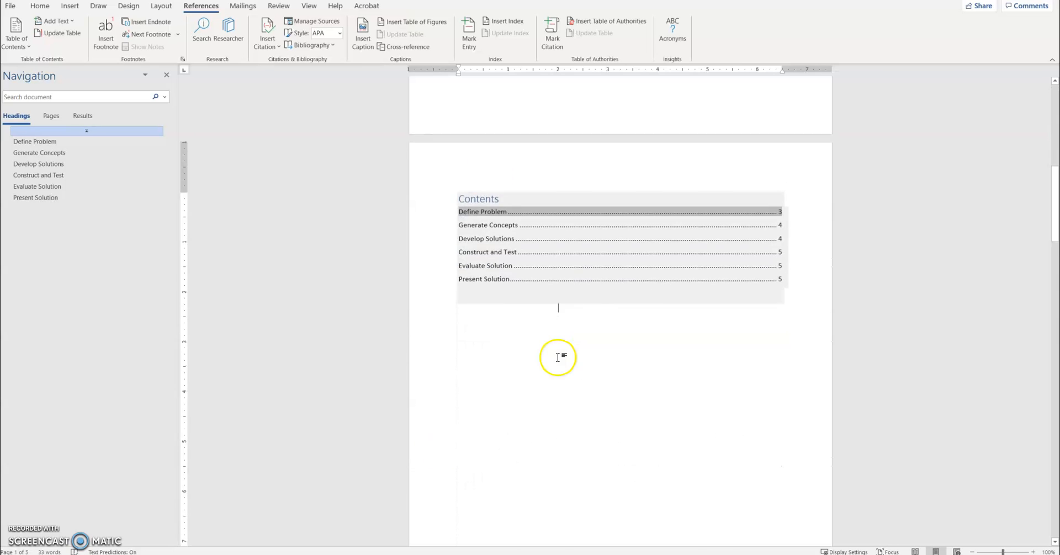
scroll(561, 359, down, 3)
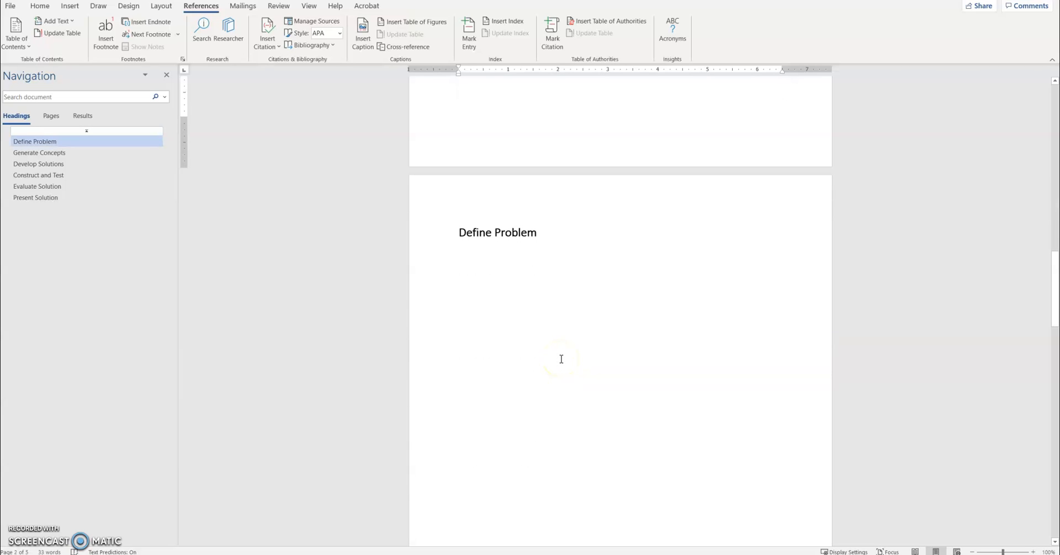
scroll(561, 360, down, 12)
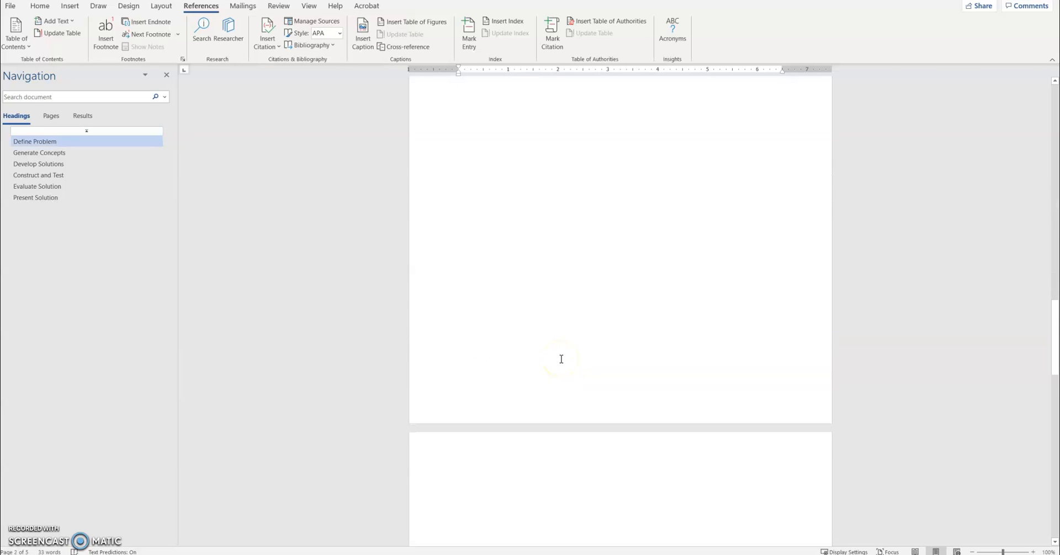
scroll(561, 360, down, 4)
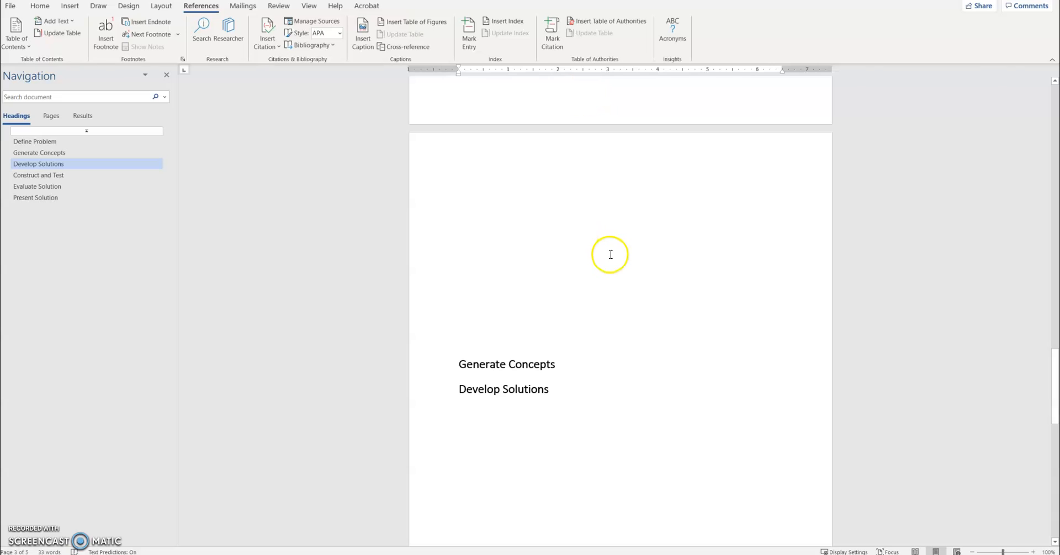